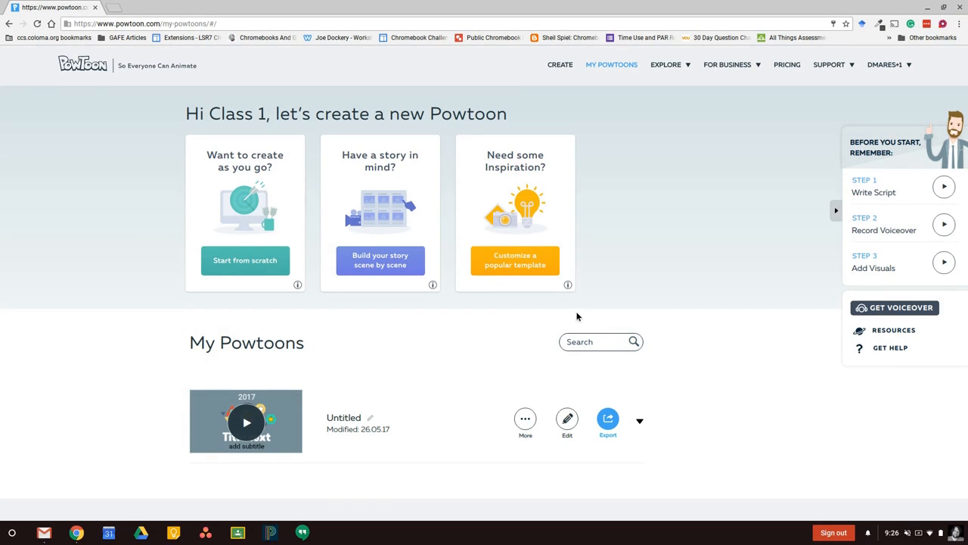
# Create a new Powtoon from the Student Resume template in the Education category's Student templates.
pyautogui.click(522, 269)
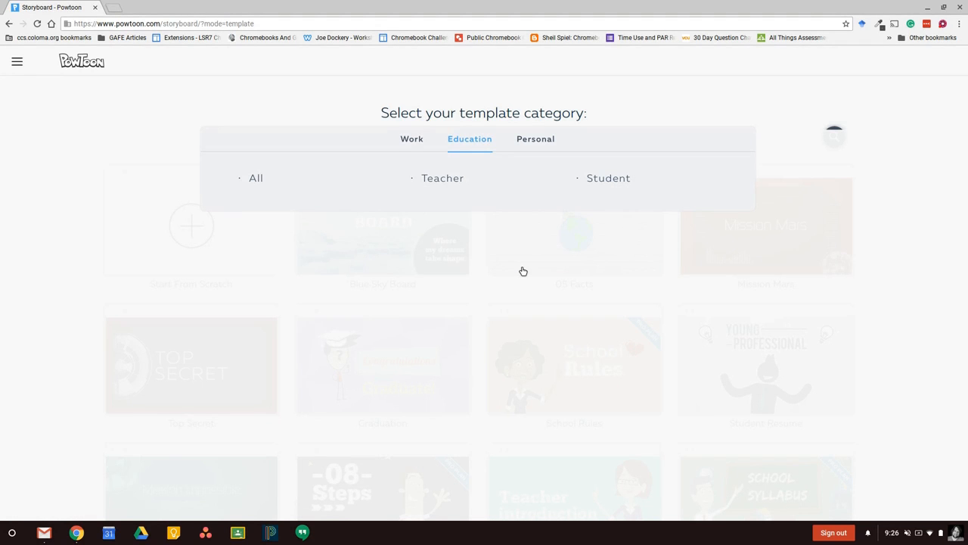
pyautogui.click(611, 178)
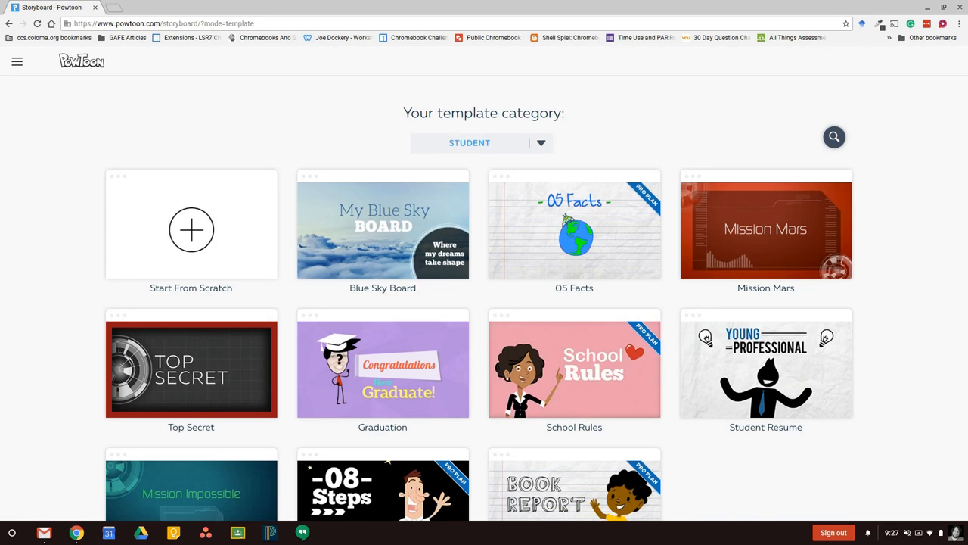
pyautogui.scroll(-2, 766, 325)
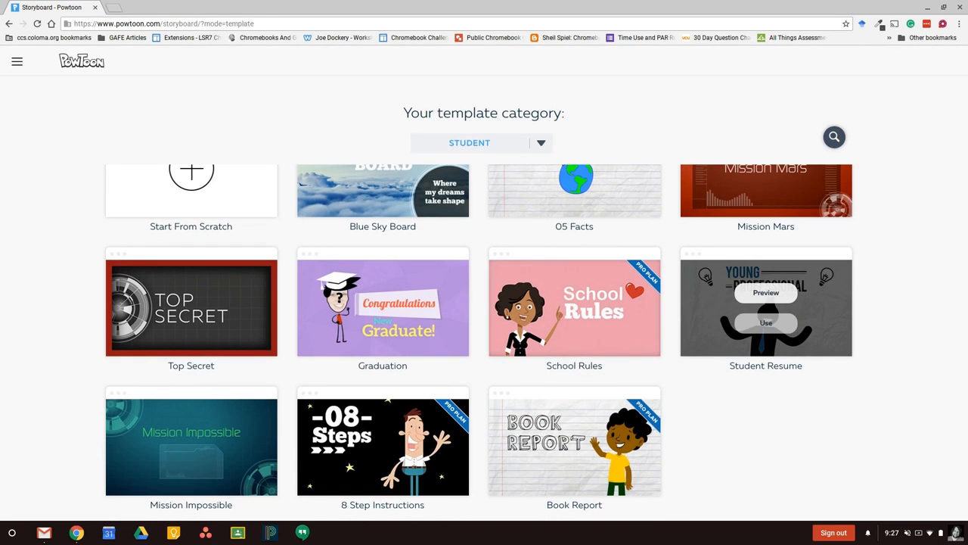
pyautogui.click(485, 83)
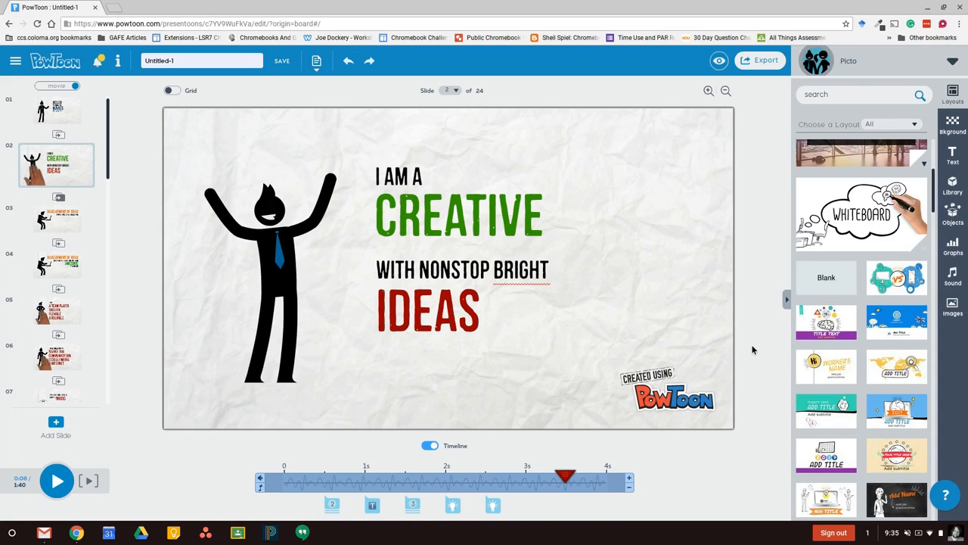
# Look through the layouts, backgrounds, text styles, character library and objects available for the slides.
pyautogui.click(788, 301)
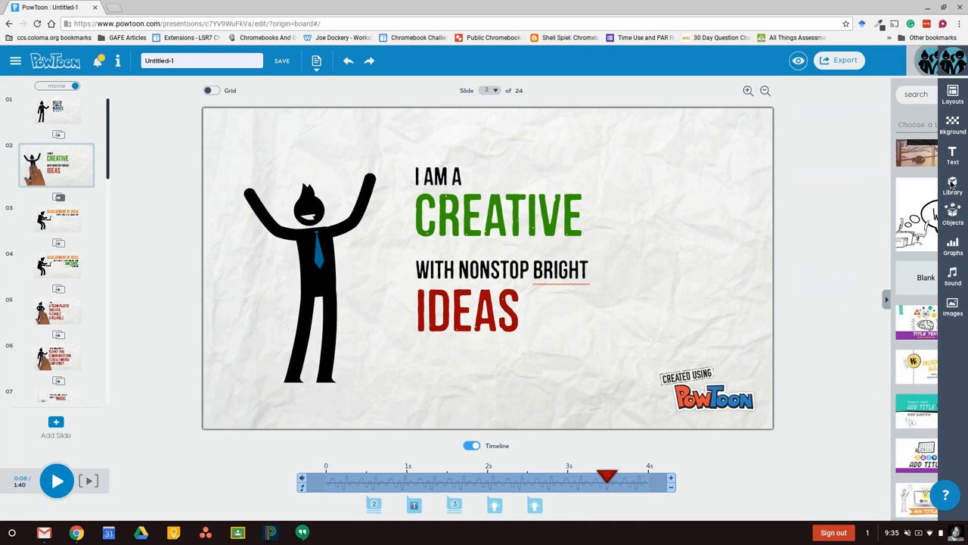
pyautogui.click(961, 99)
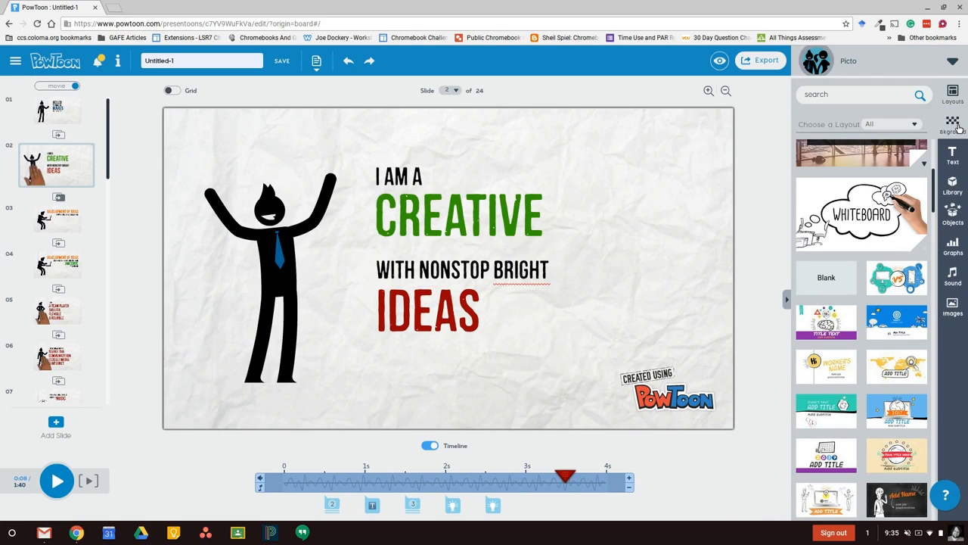
pyautogui.click(958, 128)
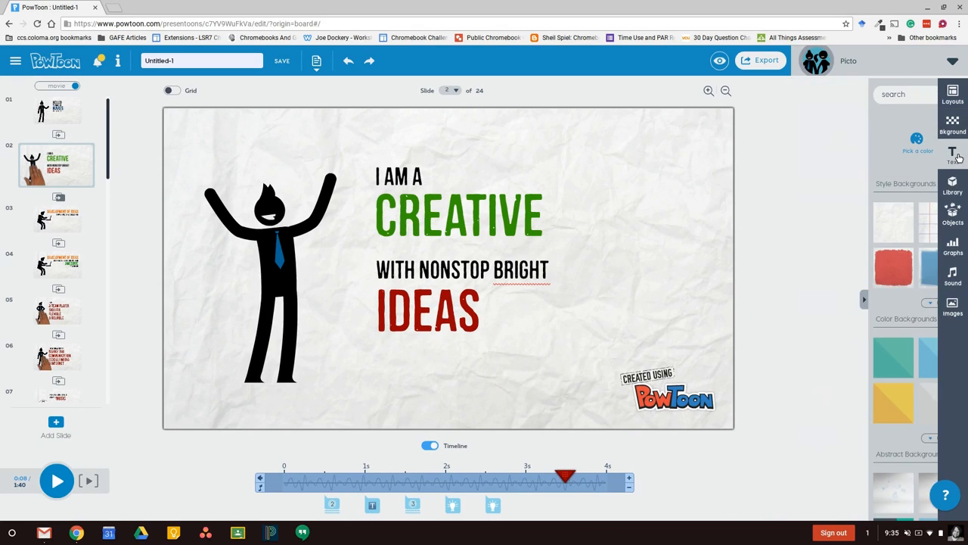
pyautogui.click(957, 155)
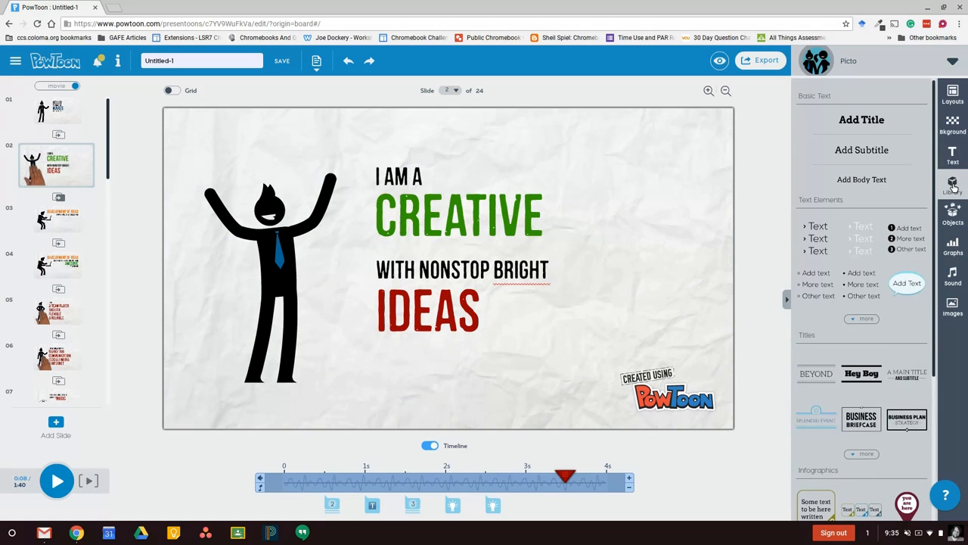
pyautogui.click(953, 186)
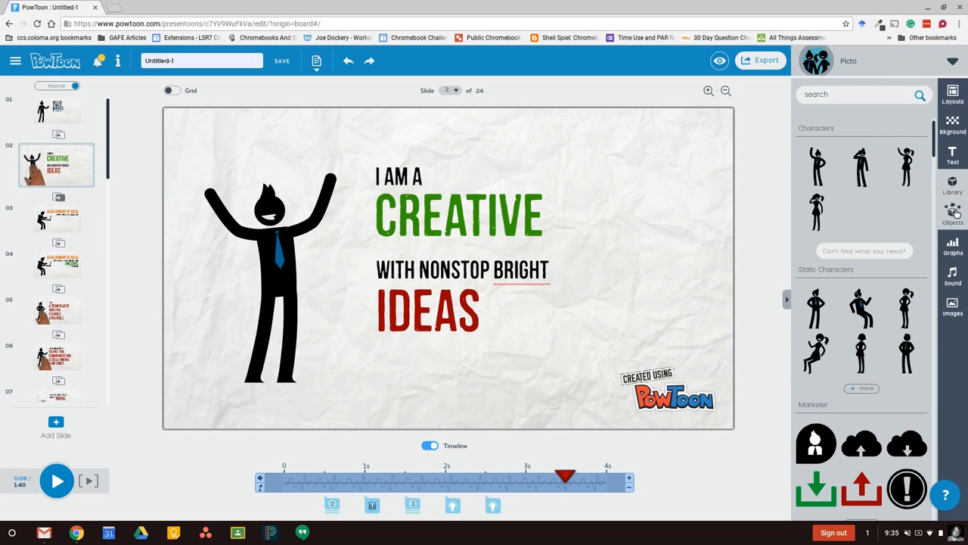
pyautogui.click(956, 215)
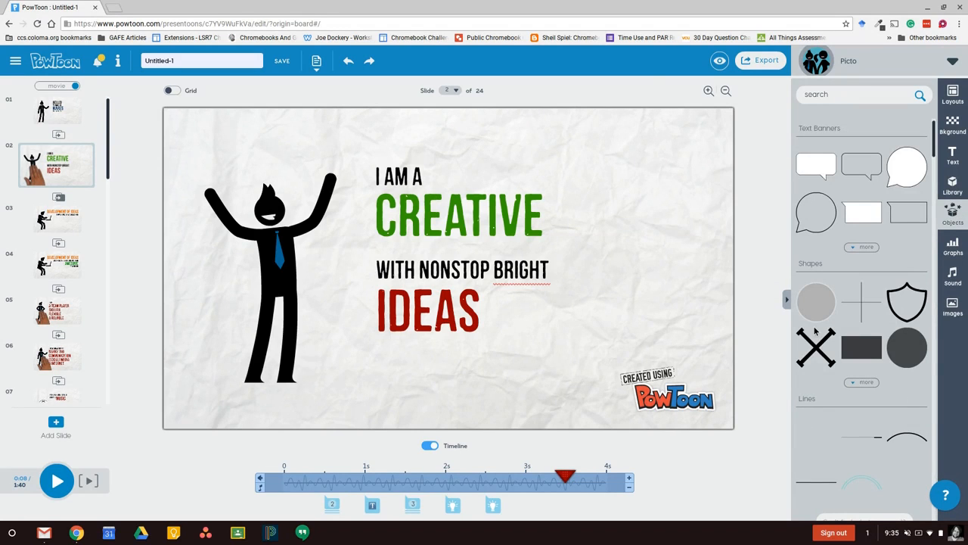
pyautogui.scroll(-2, 870, 317)
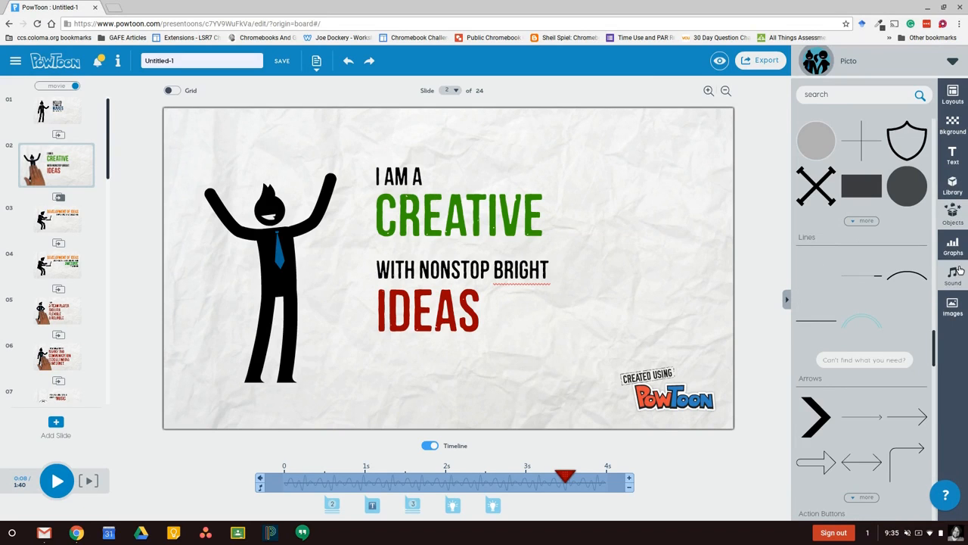
# Browse the available slide layouts, from Infographics through Whiteboard to the Cartoon set.
pyautogui.click(960, 97)
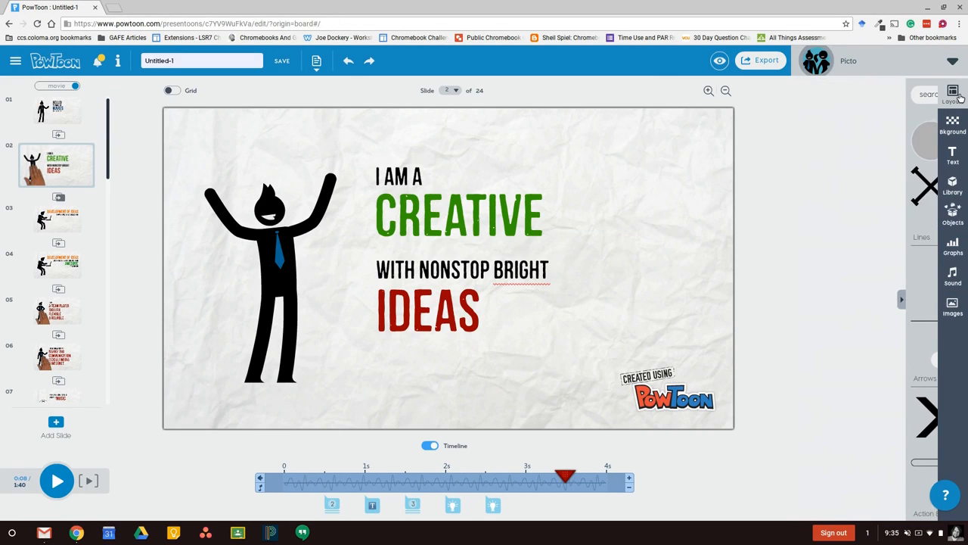
pyautogui.scroll(3, 908, 207)
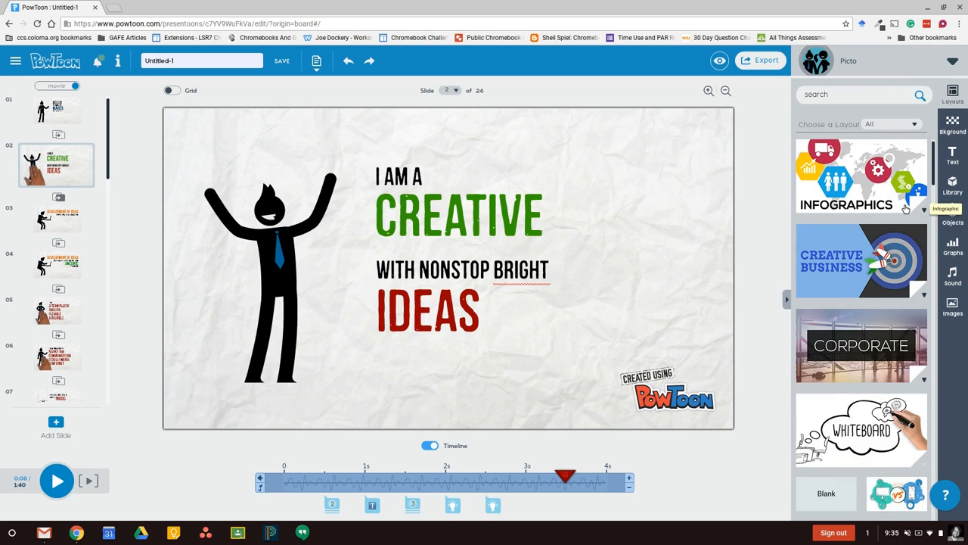
pyautogui.scroll(-3, 903, 370)
pyautogui.scroll(-5, 902, 371)
pyautogui.scroll(-5, 903, 370)
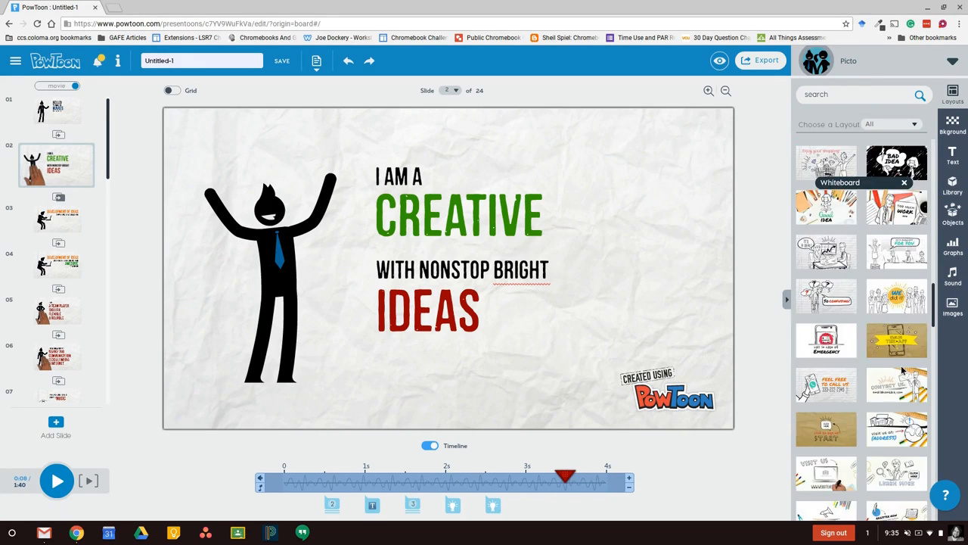
pyautogui.scroll(-2, 903, 370)
pyautogui.scroll(-20, 902, 371)
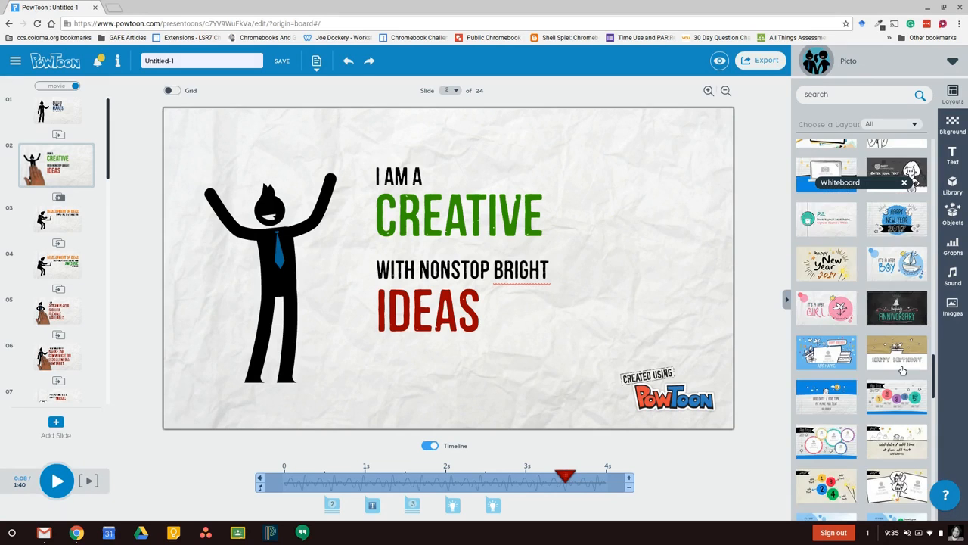
pyautogui.scroll(-10, 902, 371)
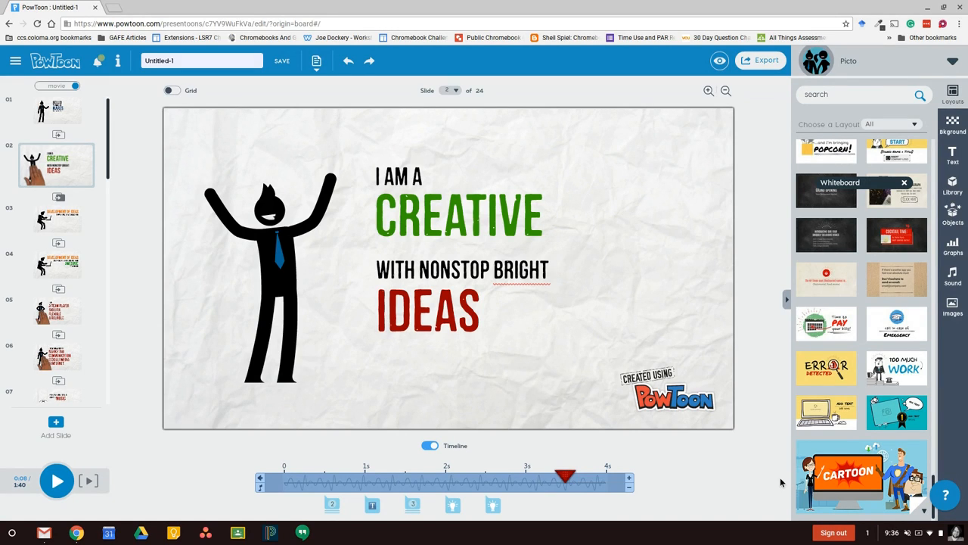
# Review the template's slides 1, 3, 4, 5 and 6 one by one.
pyautogui.click(50, 115)
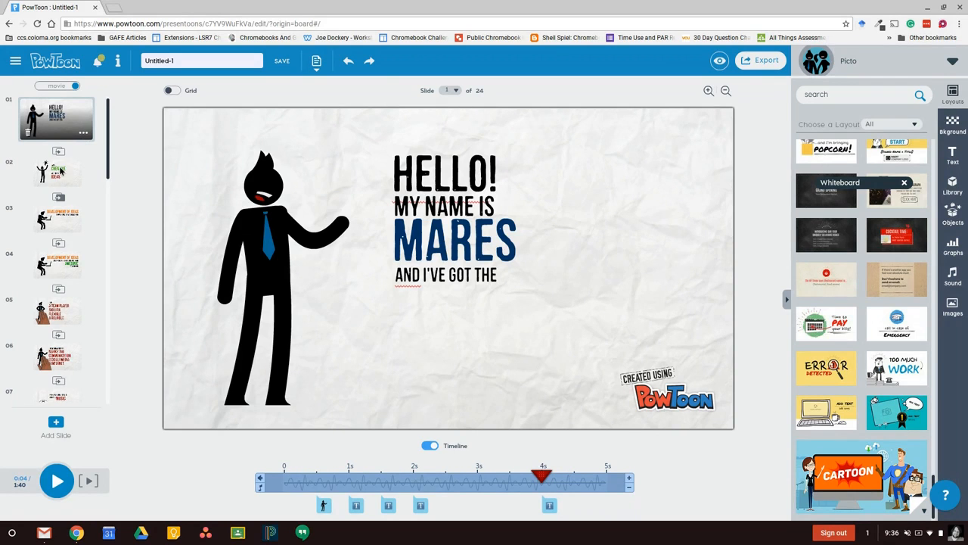
pyautogui.click(53, 233)
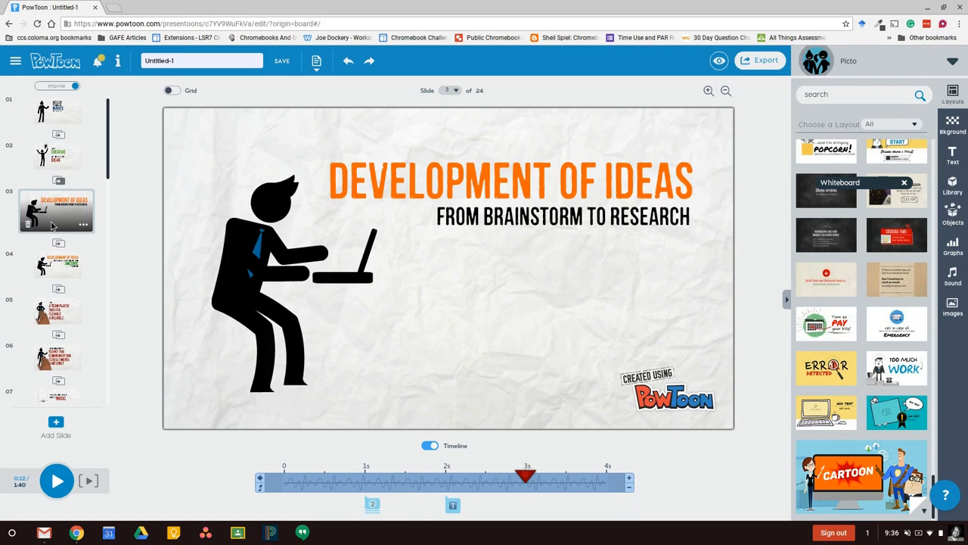
pyautogui.click(55, 271)
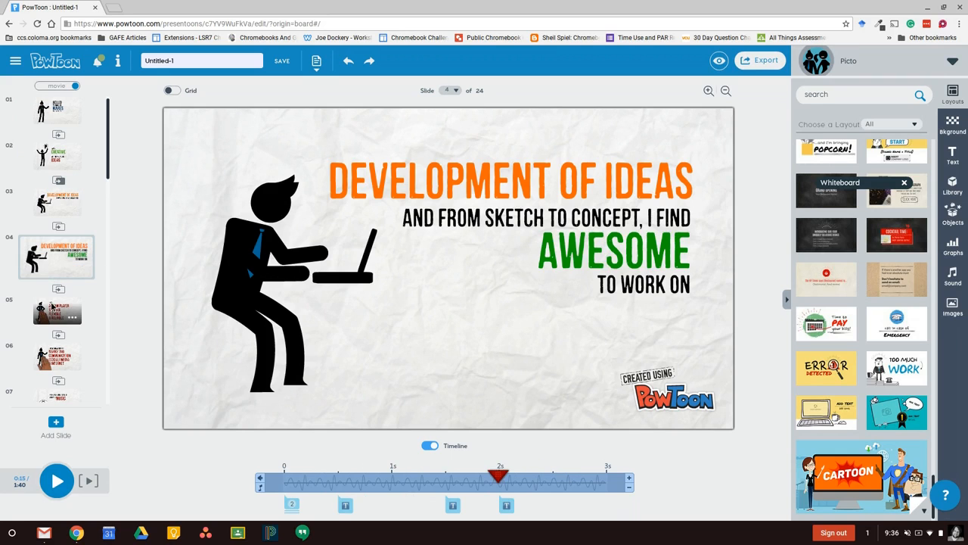
pyautogui.click(50, 310)
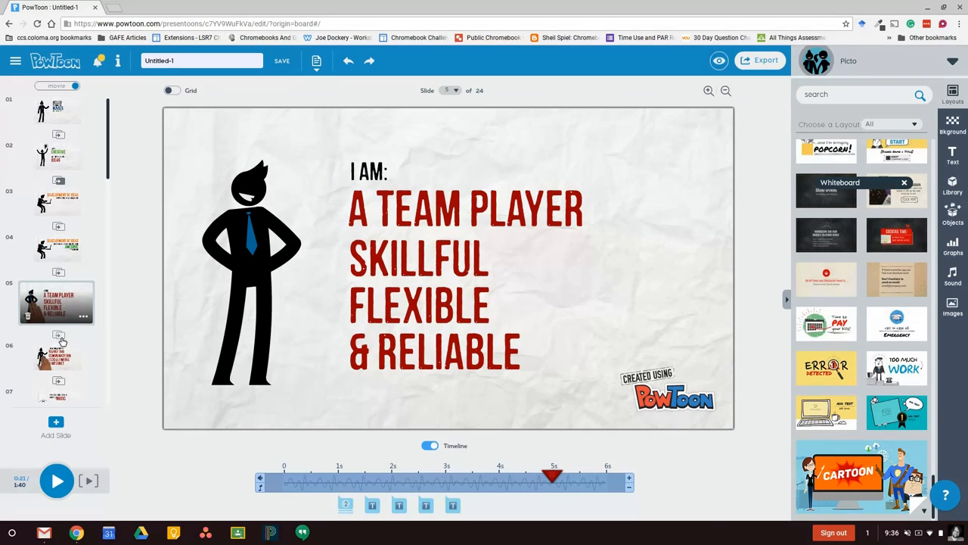
pyautogui.click(58, 361)
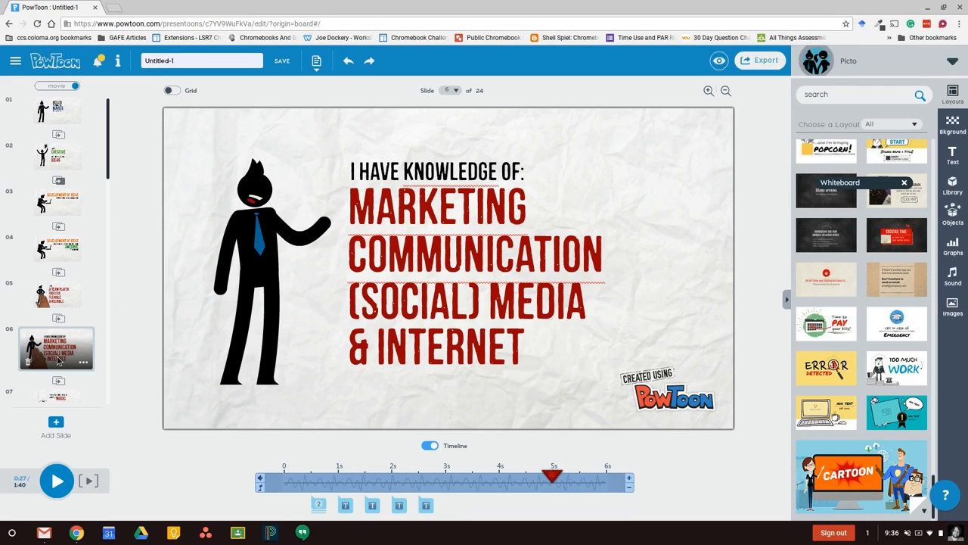
# Try an A-to-B motion effect on the "HELLO!" text of slide 1, and undo it.
pyautogui.click(62, 111)
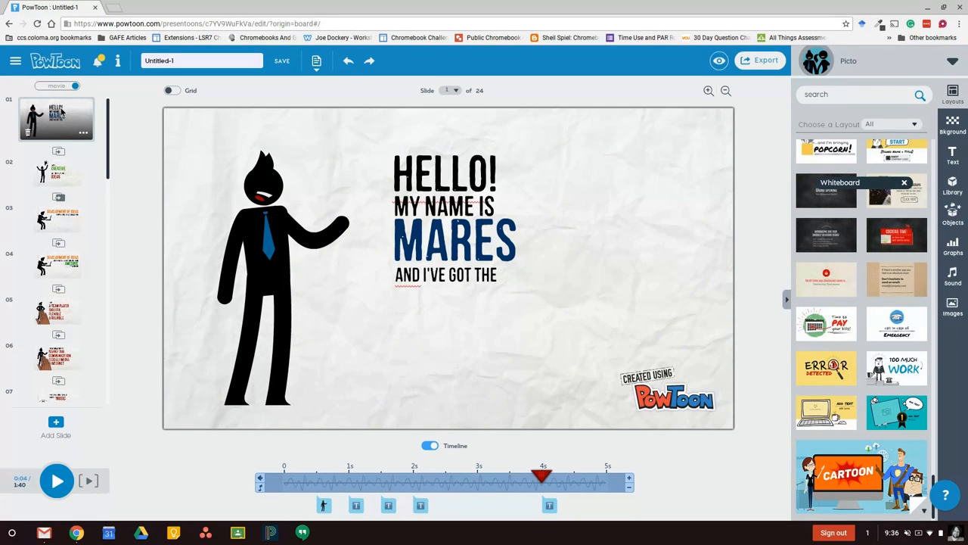
pyautogui.click(403, 177)
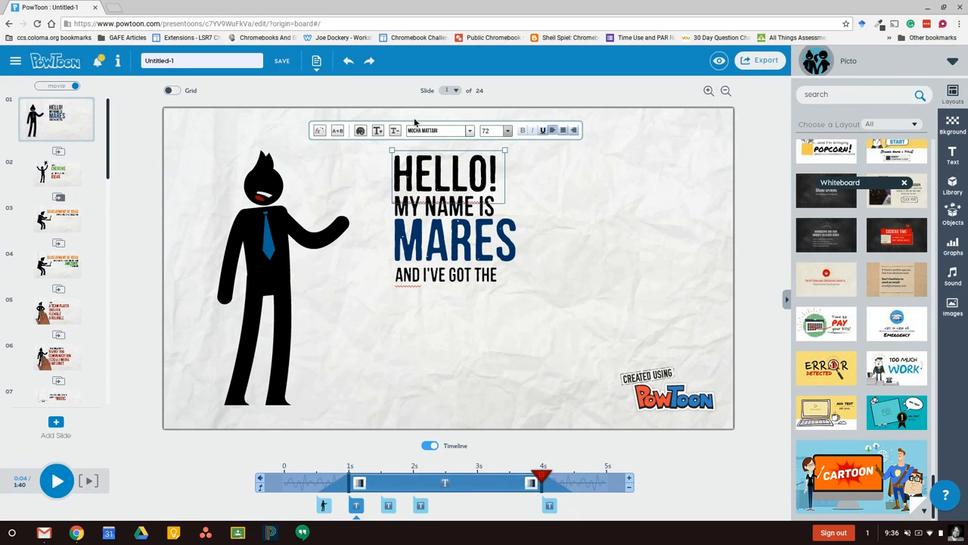
pyautogui.click(338, 133)
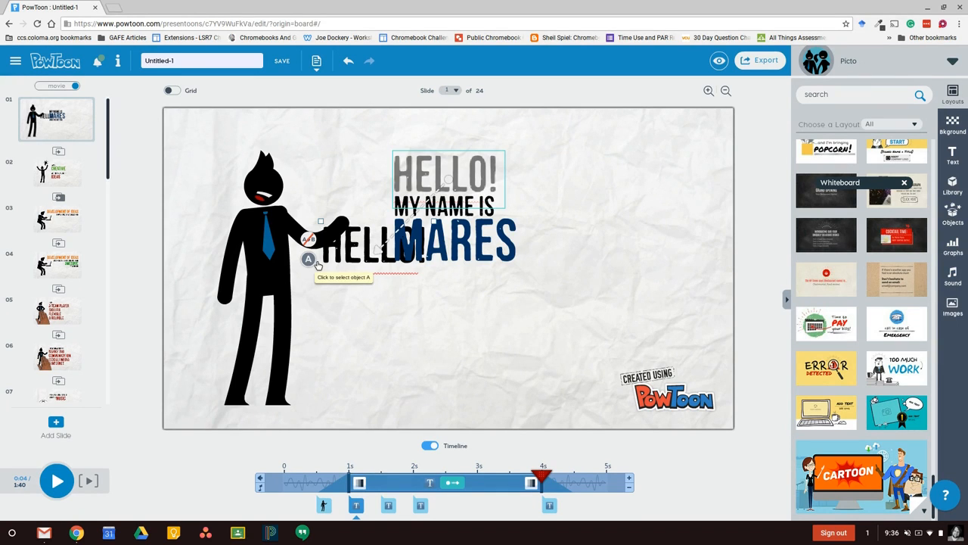
pyautogui.hotkey('ctrl', 'z')
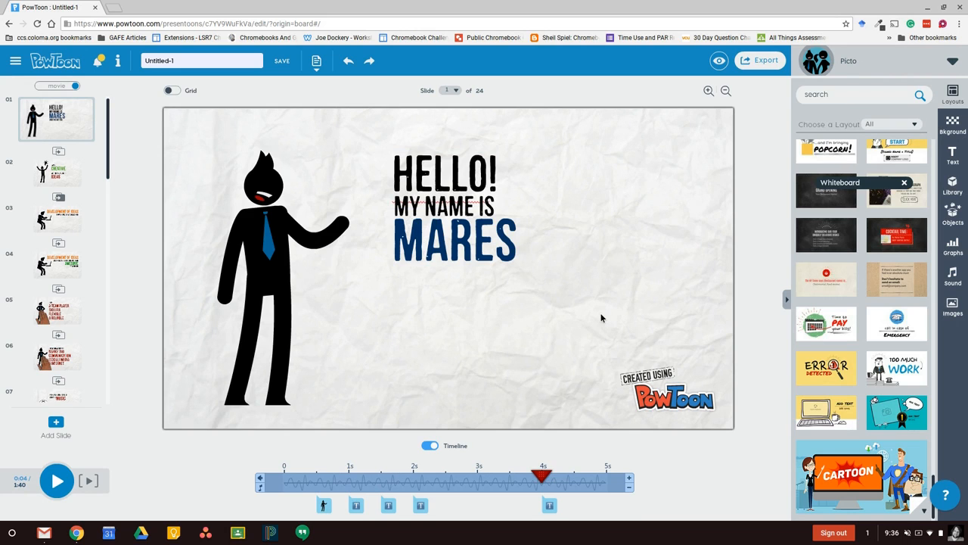
# Add an A-to-B motion effect to the figure on slide 1, moving it straight across to the slide's right side.
pyautogui.click(277, 274)
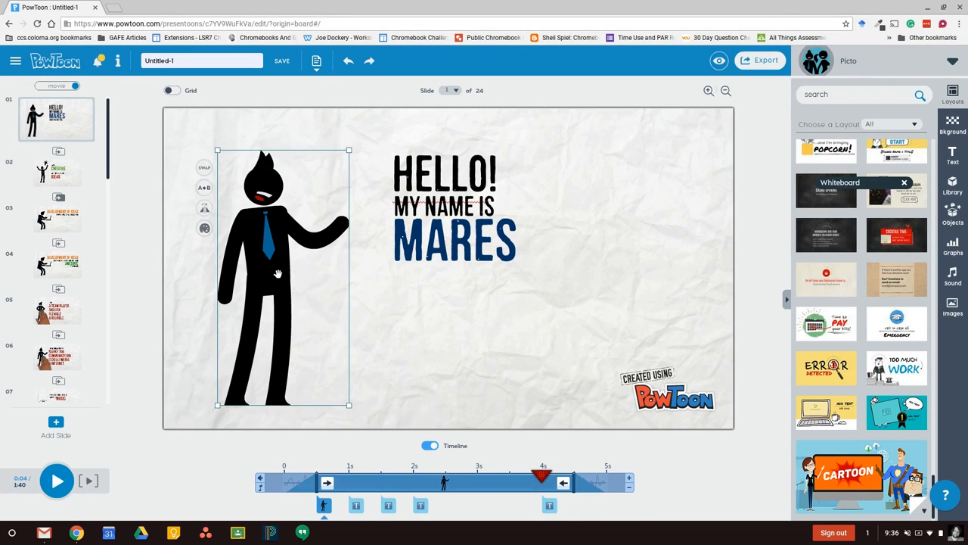
pyautogui.click(208, 195)
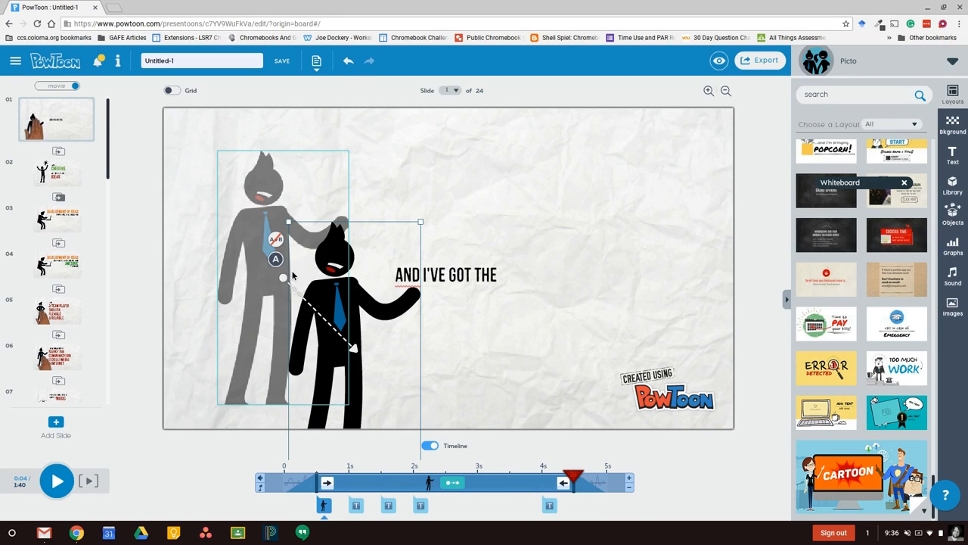
pyautogui.moveTo(347, 217); pyautogui.dragTo(622, 238)
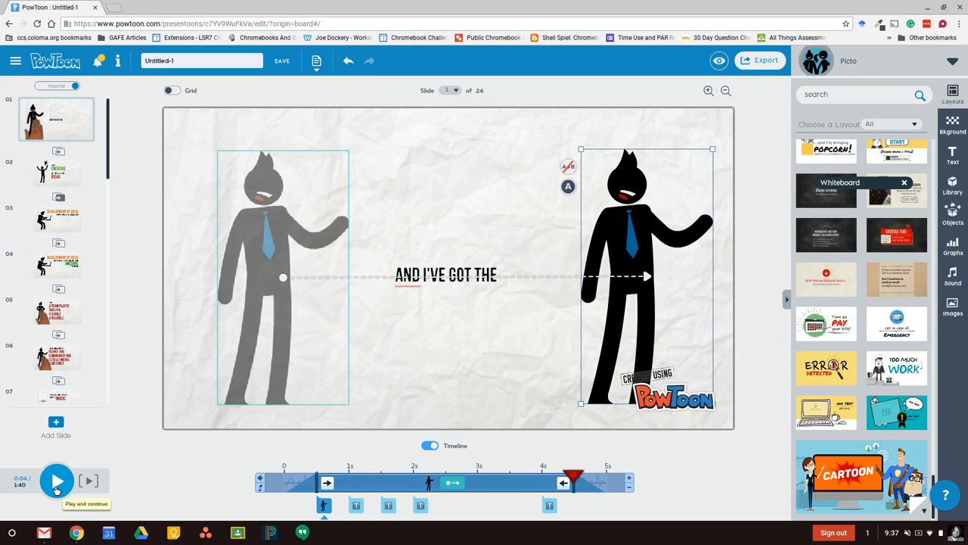
# Play the movie to check the figure's motion, stop it, and rewind slide 1's timeline to 0 seconds.
pyautogui.click(56, 482)
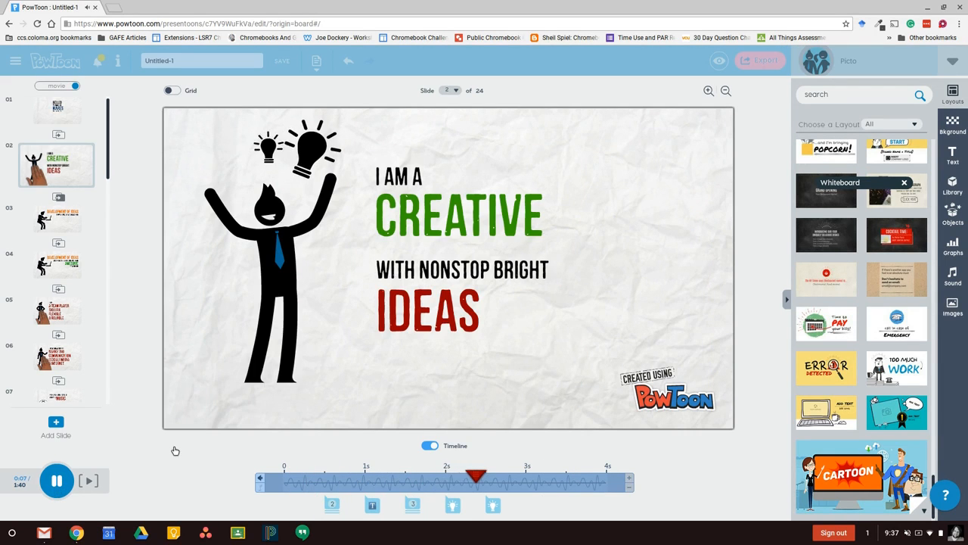
pyautogui.click(56, 484)
pyautogui.click(49, 115)
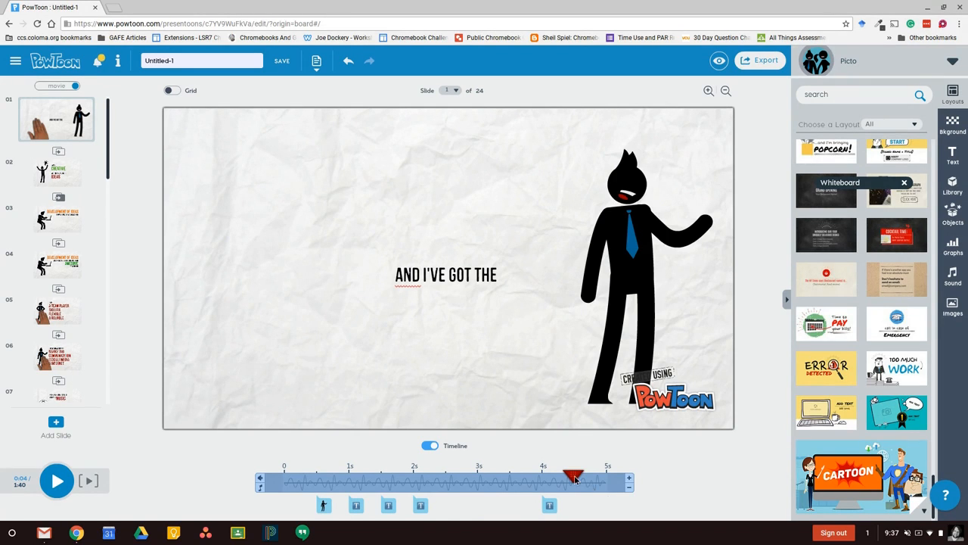
pyautogui.moveTo(575, 478); pyautogui.dragTo(285, 477)
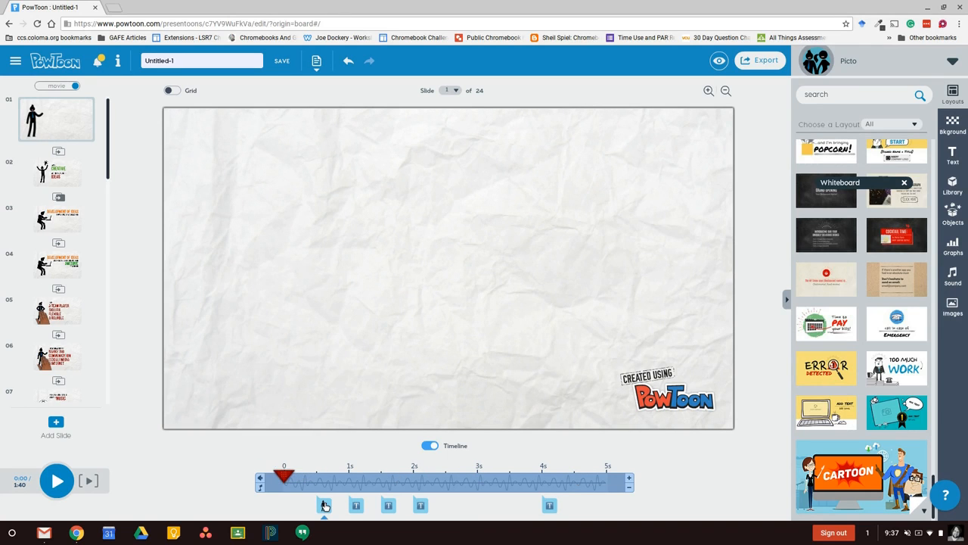
# Set the enter effect of slide 1's figure to Up.
pyautogui.click(324, 504)
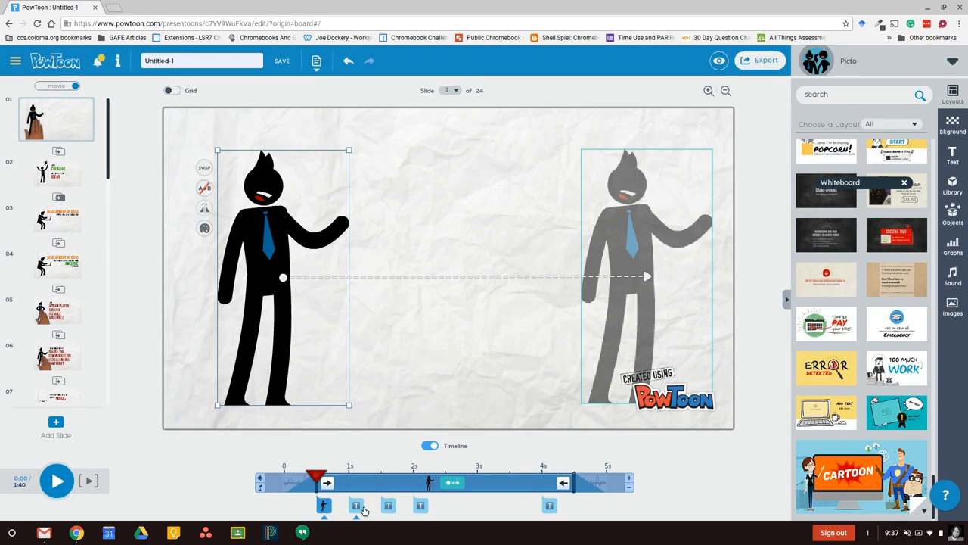
pyautogui.moveTo(321, 479)
pyautogui.mouseDown()
pyautogui.moveTo(349, 486)
pyautogui.moveTo(320, 478)
pyautogui.mouseUp()
pyautogui.click(324, 505)
pyautogui.click(323, 510)
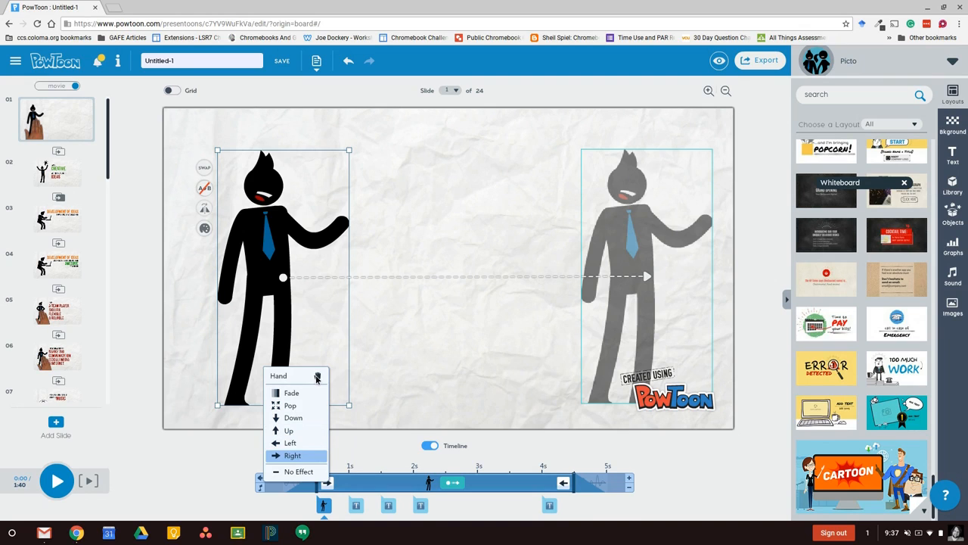
pyautogui.click(298, 437)
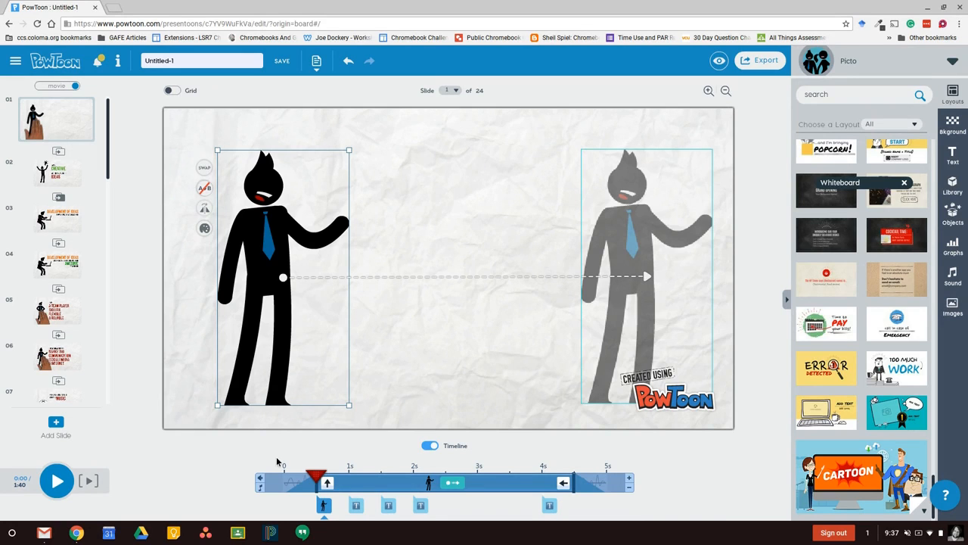
# Set the exit effect of slide 1's figure to Down and place the playhead at 4 seconds.
pyautogui.moveTo(320, 476); pyautogui.dragTo(476, 480)
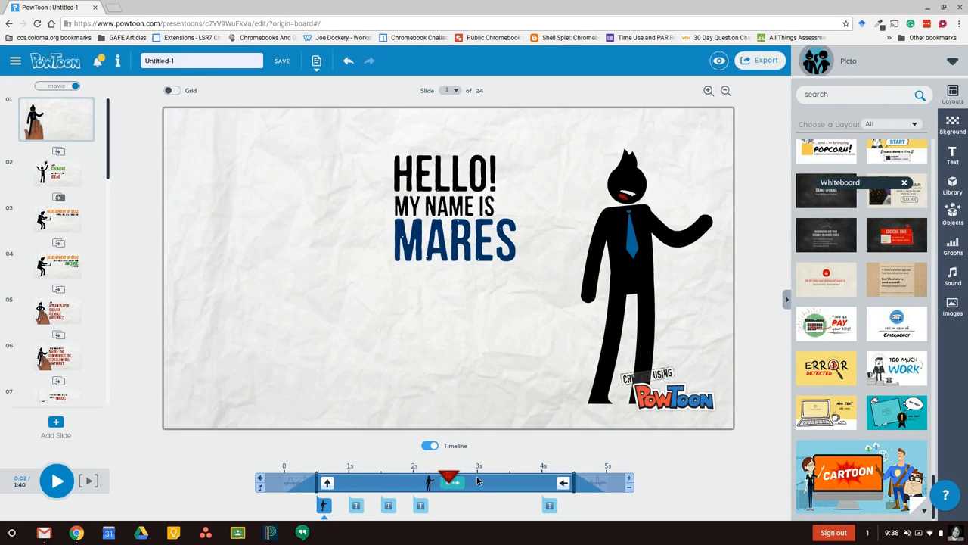
pyautogui.moveTo(560, 480)
pyautogui.mouseDown()
pyautogui.moveTo(609, 499)
pyautogui.moveTo(573, 491)
pyautogui.mouseUp()
pyautogui.click(561, 485)
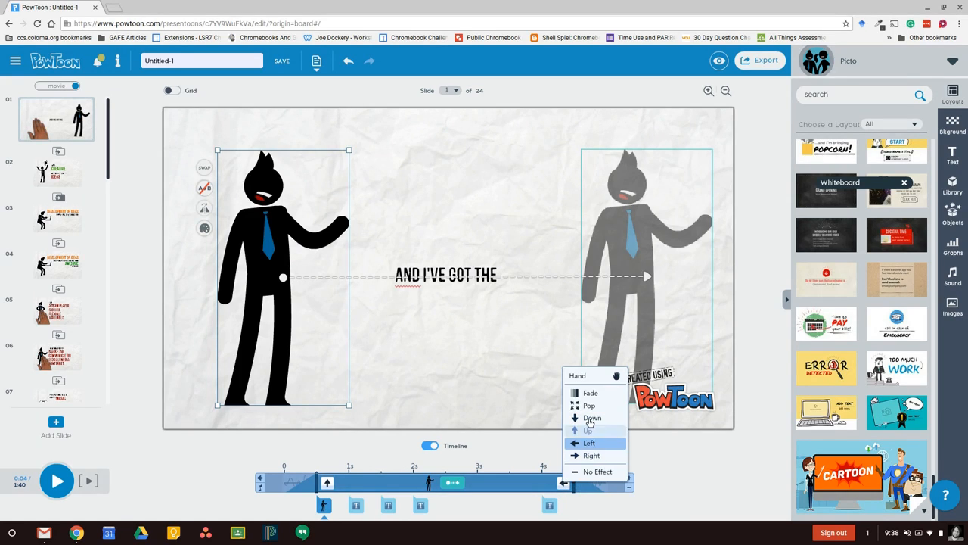
pyautogui.click(589, 419)
pyautogui.moveTo(575, 476); pyautogui.dragTo(542, 471)
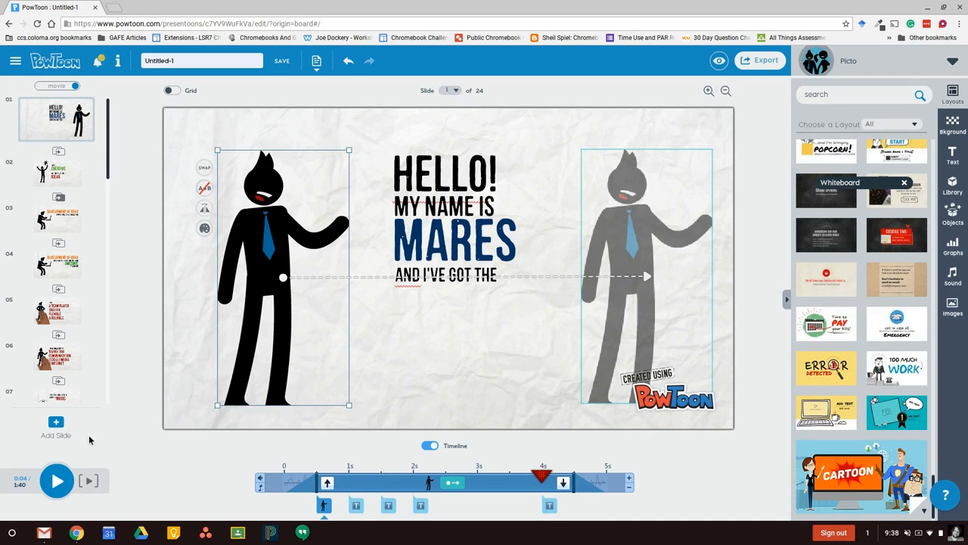
# Select slide 2 and bring up its slide options.
pyautogui.click(65, 176)
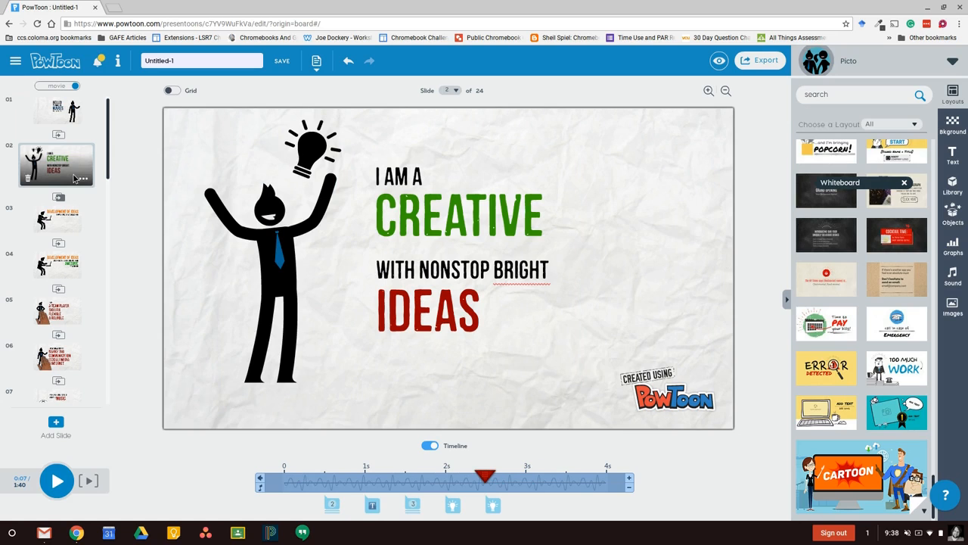
pyautogui.moveTo(88, 183)
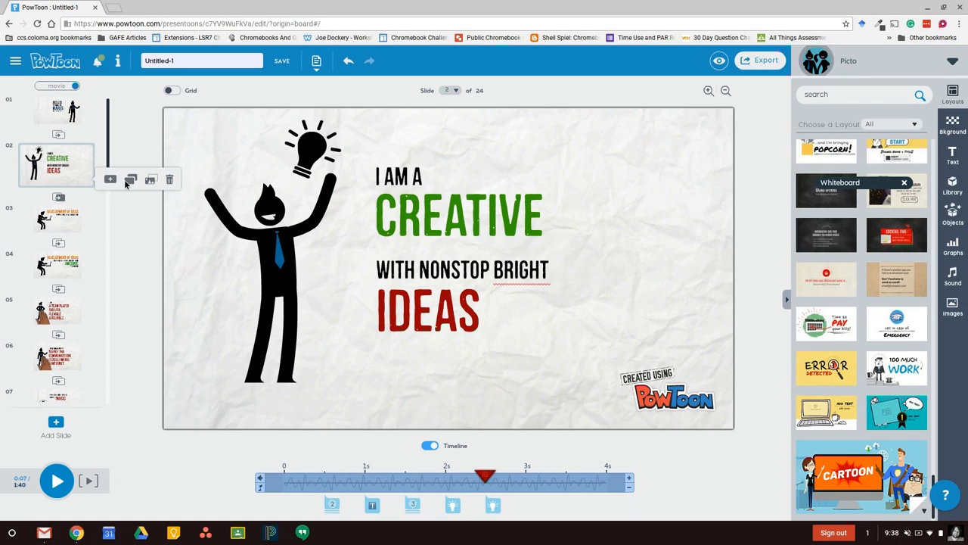